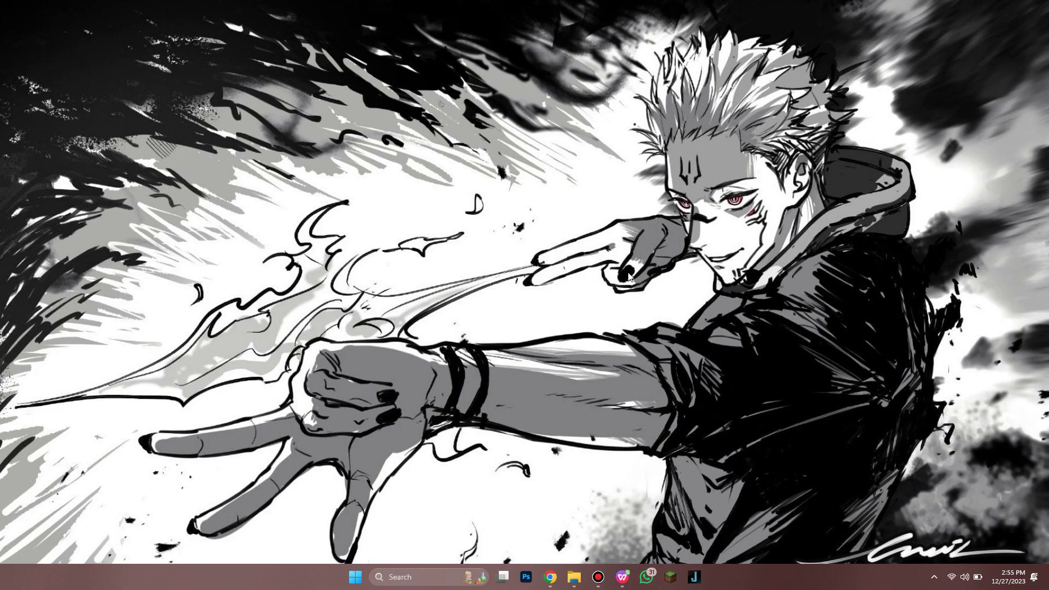
# Step: Show the open Chrome windows from the taskbar
pyautogui.click(551, 576)
# Step: Bring the "Home - Roblox" browser window to the front
pyautogui.click(593, 510)
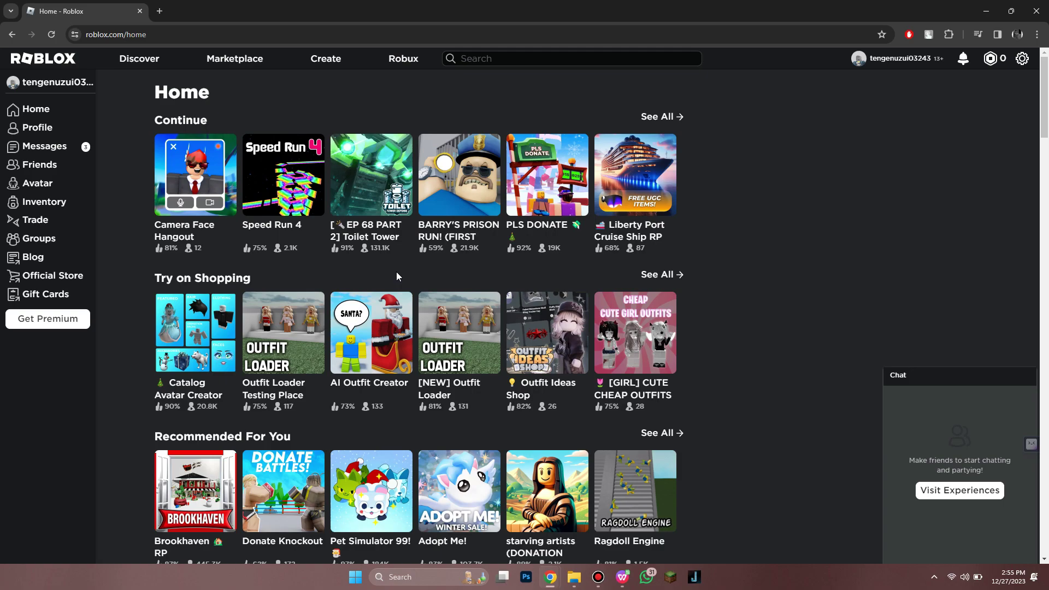
# Step: Open My Inventory, show the Passes category, and open the PLS donate! pass
pyautogui.click(57, 208)
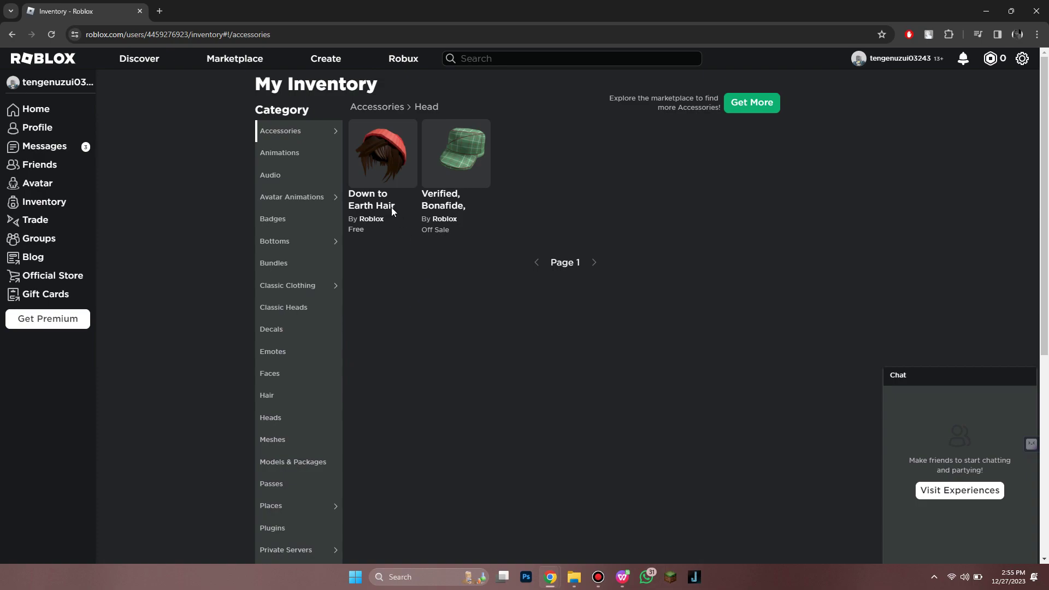
pyautogui.scroll(-3, 295, 353)
pyautogui.click(295, 342)
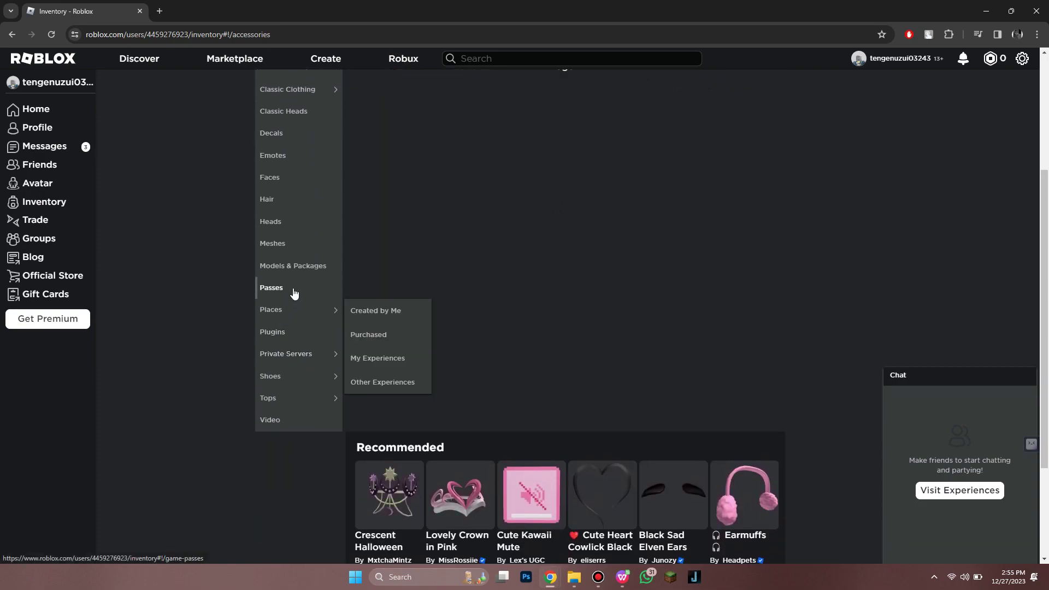
pyautogui.click(274, 288)
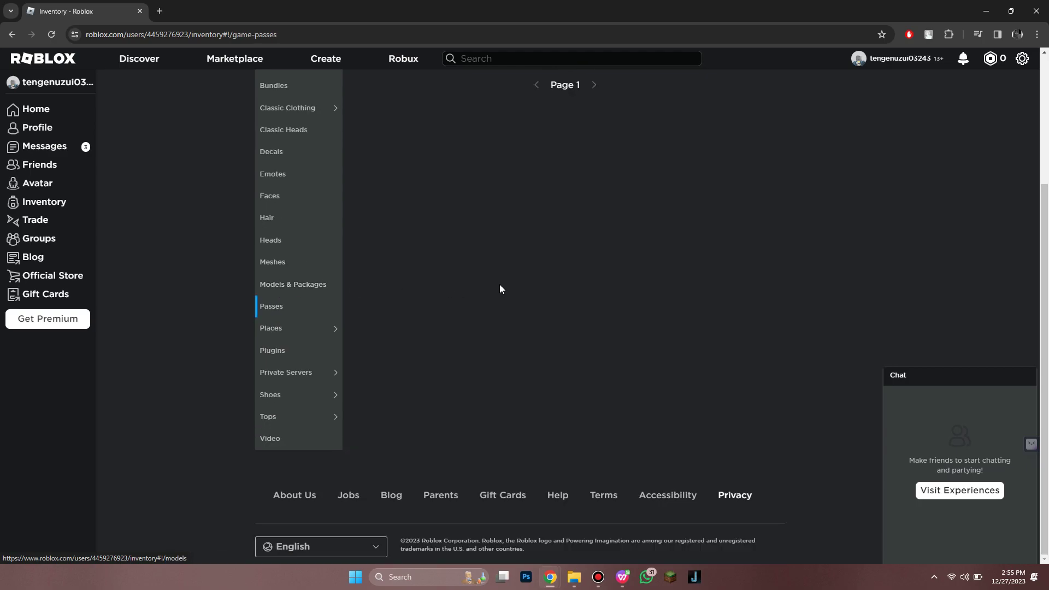
pyautogui.click(449, 193)
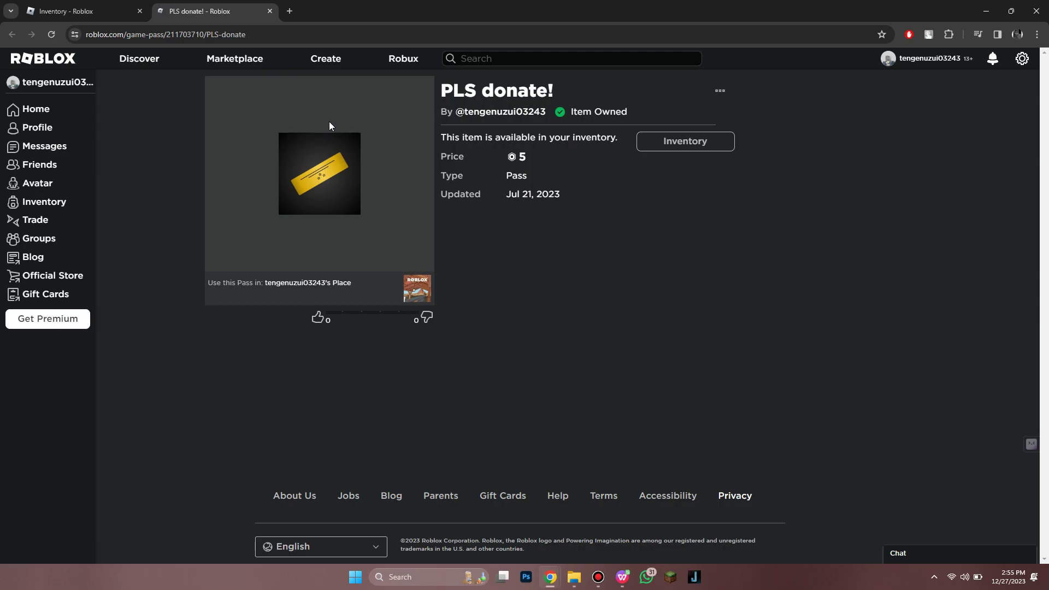
# Step: Delete PLS donate! via the three-dot menu's Delete from Inventory and confirm with Yes
pyautogui.click(721, 91)
pyautogui.click(705, 114)
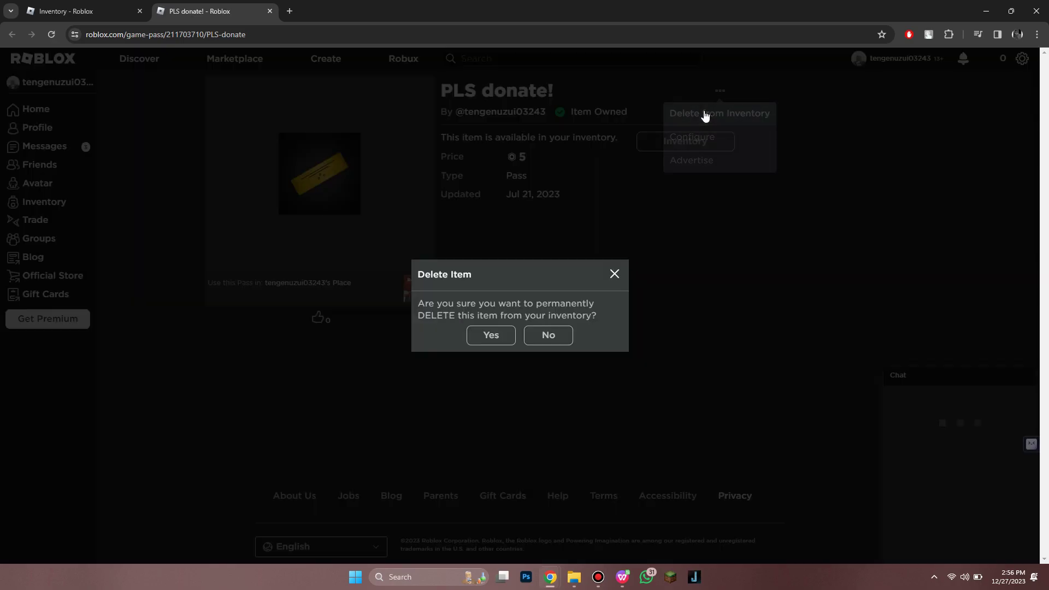
pyautogui.click(490, 334)
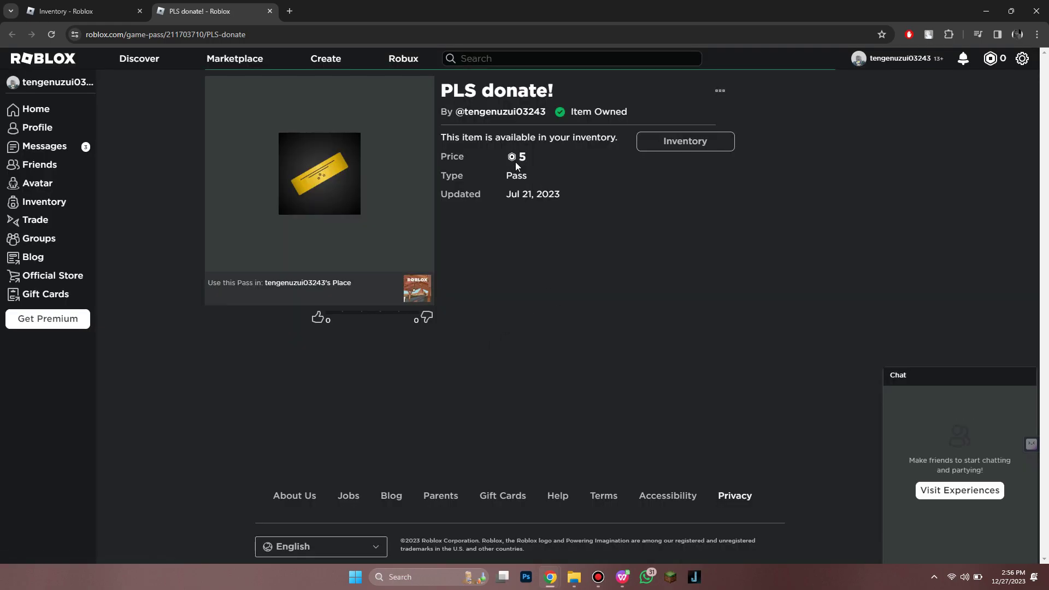